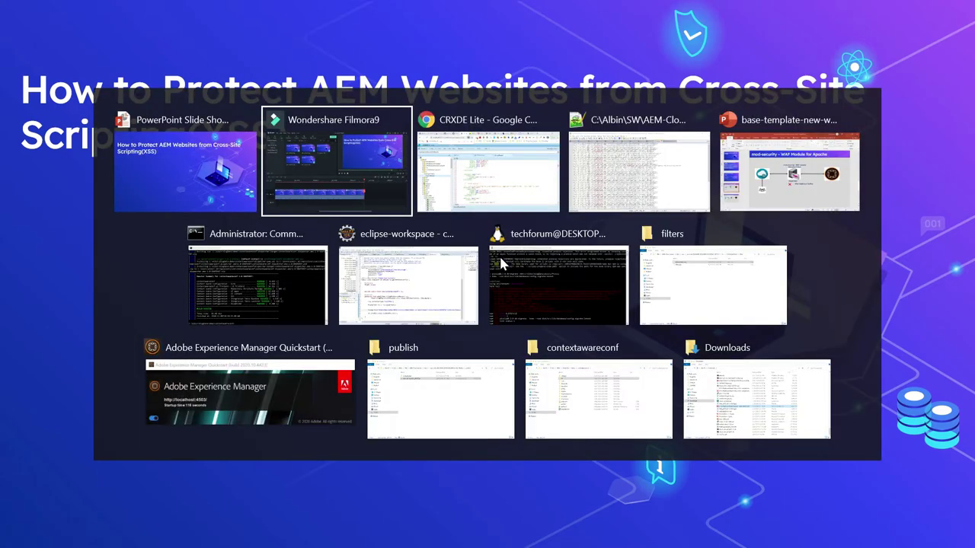
pyautogui.hotkey('alt', 'Tab')
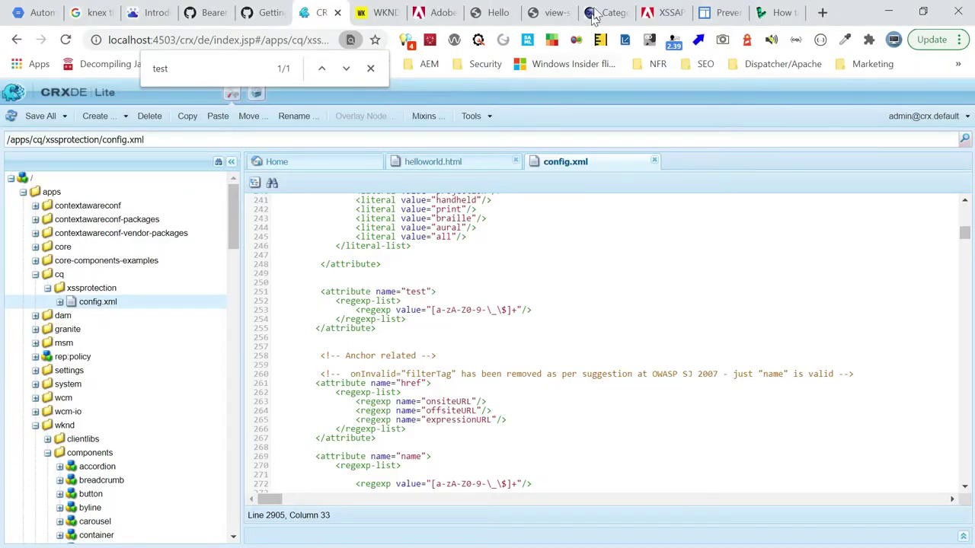
# Step: Glance at the OWASP AntiSamy wiki, then open /libs/cq/xssprotection/config.xml in CRXDE Lite
pyautogui.click(600, 13)
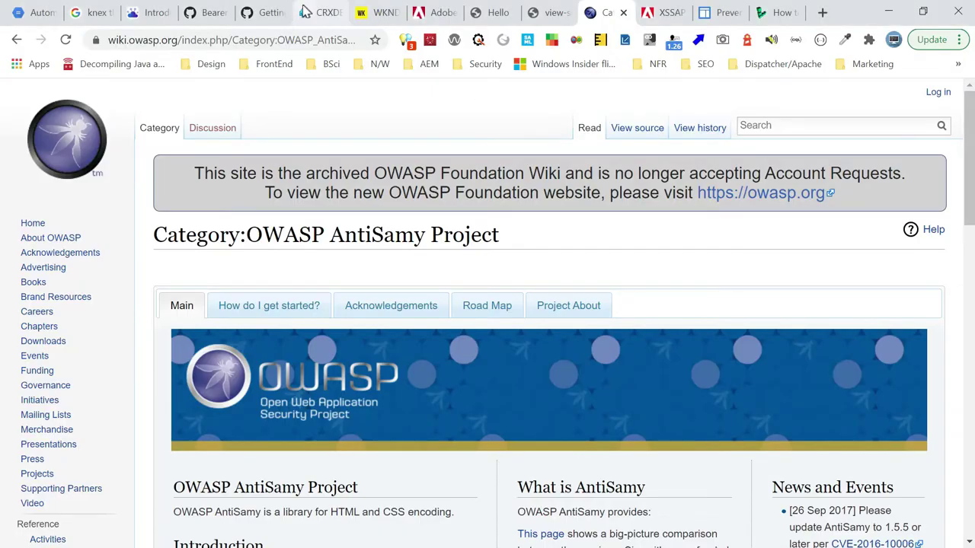
pyautogui.click(304, 13)
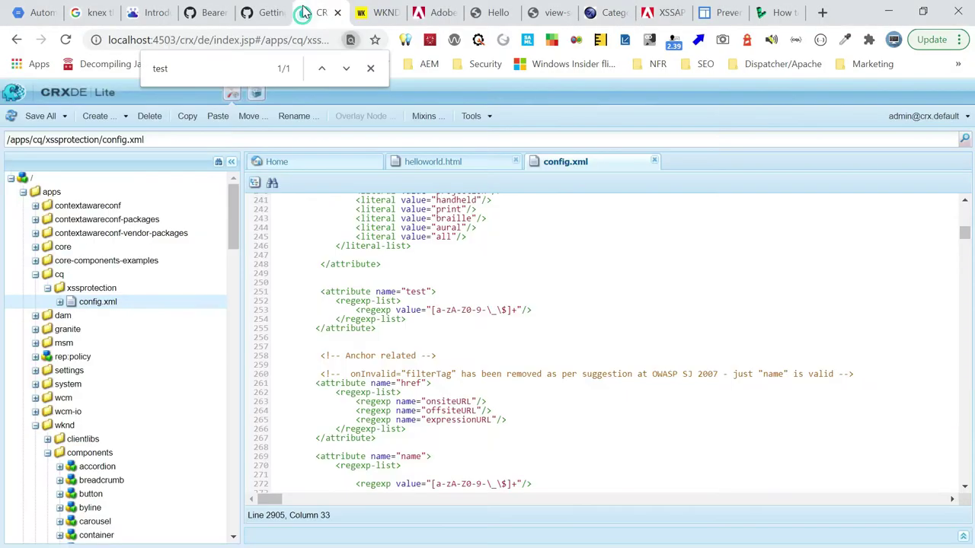
pyautogui.click(23, 192)
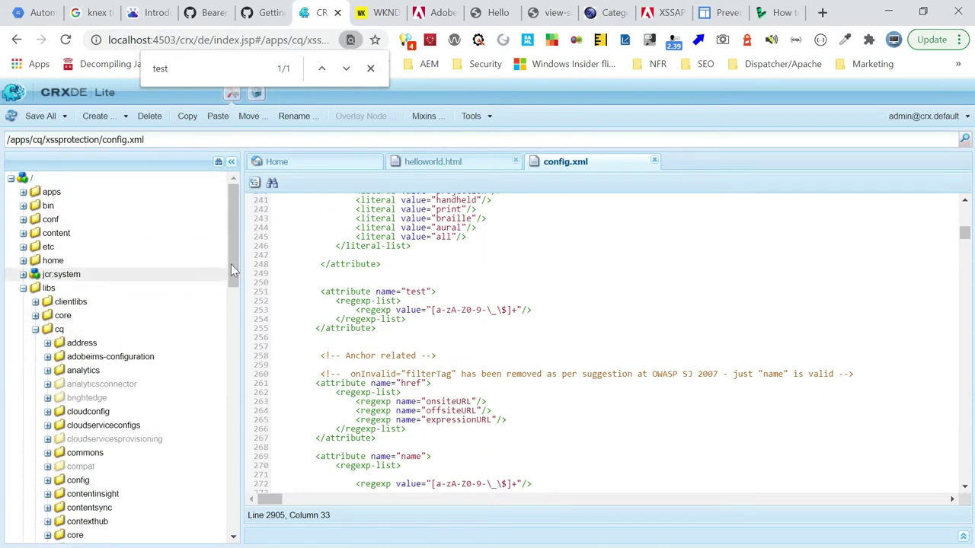
pyautogui.moveTo(239, 251); pyautogui.dragTo(238, 421)
pyautogui.click(97, 439)
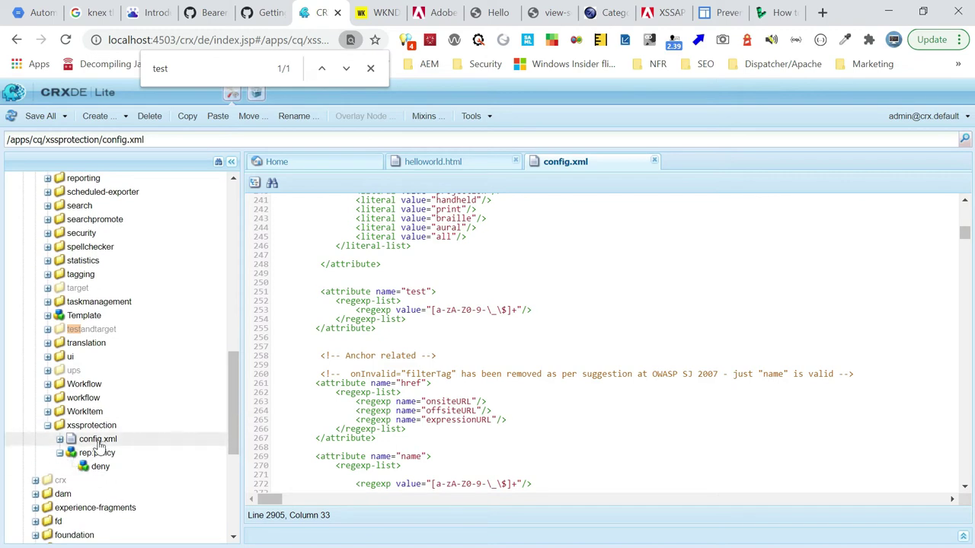
pyautogui.doubleClick(97, 441)
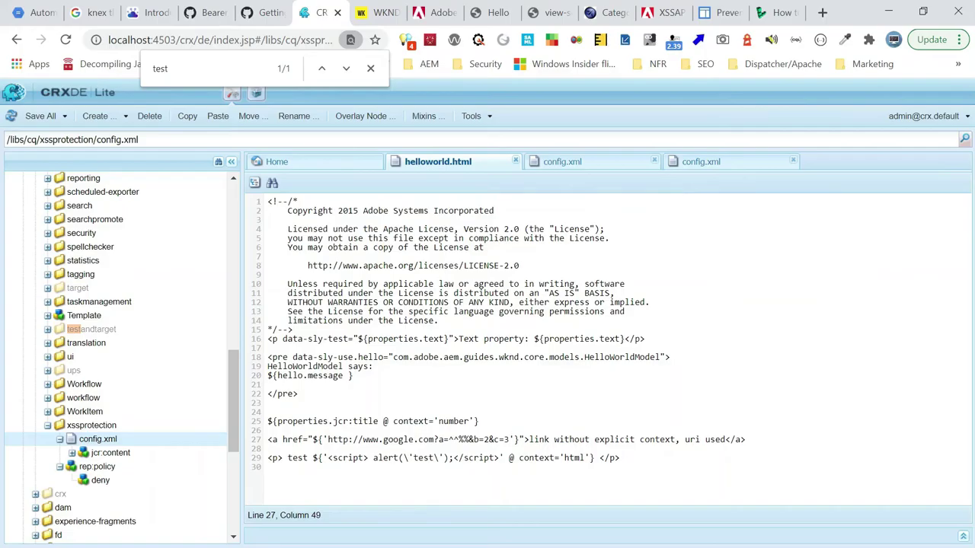
pyautogui.click(265, 421)
pyautogui.click(466, 439)
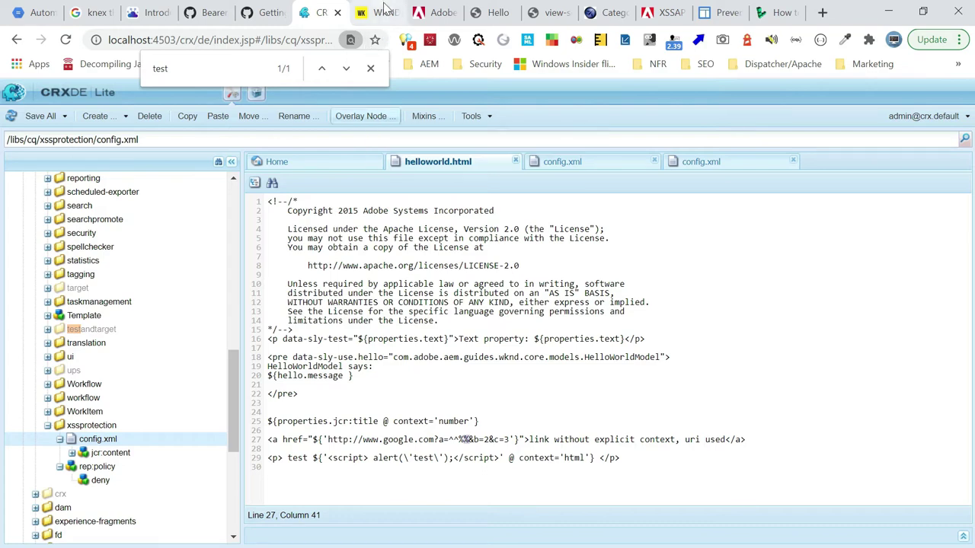
# Step: On en.test.html, highlight the printed 0 and inspect the rendered uri link's markup
pyautogui.click(377, 12)
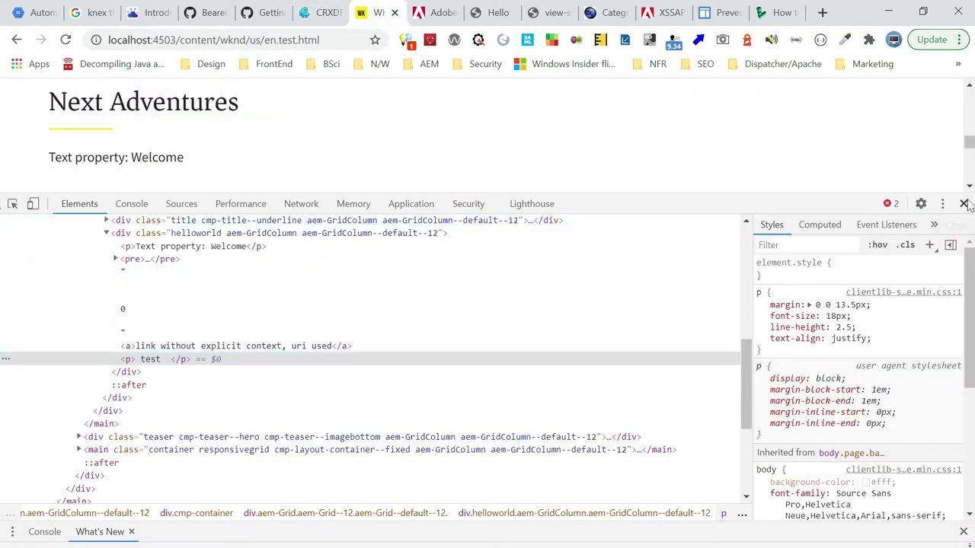
pyautogui.click(963, 204)
pyautogui.moveTo(45, 355); pyautogui.dragTo(56, 355)
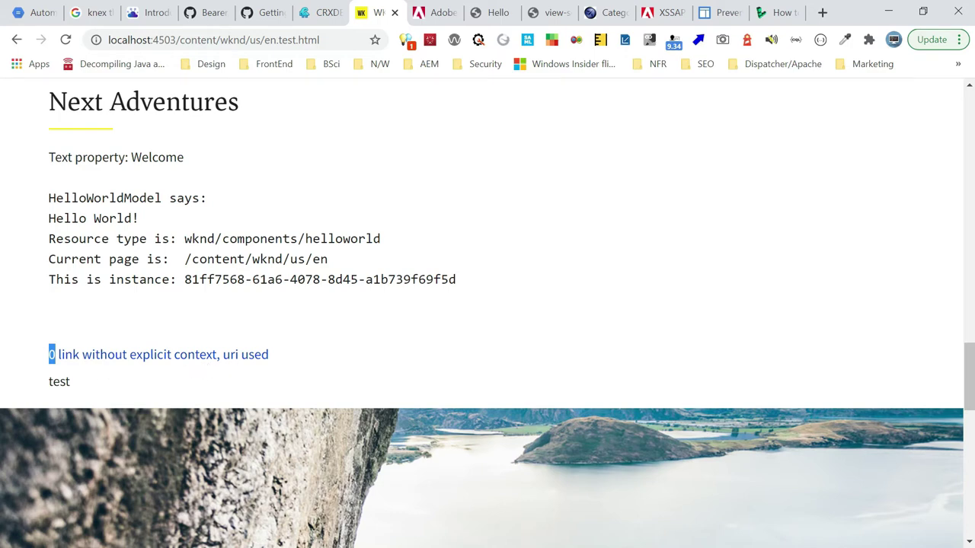
pyautogui.rightClick(157, 356)
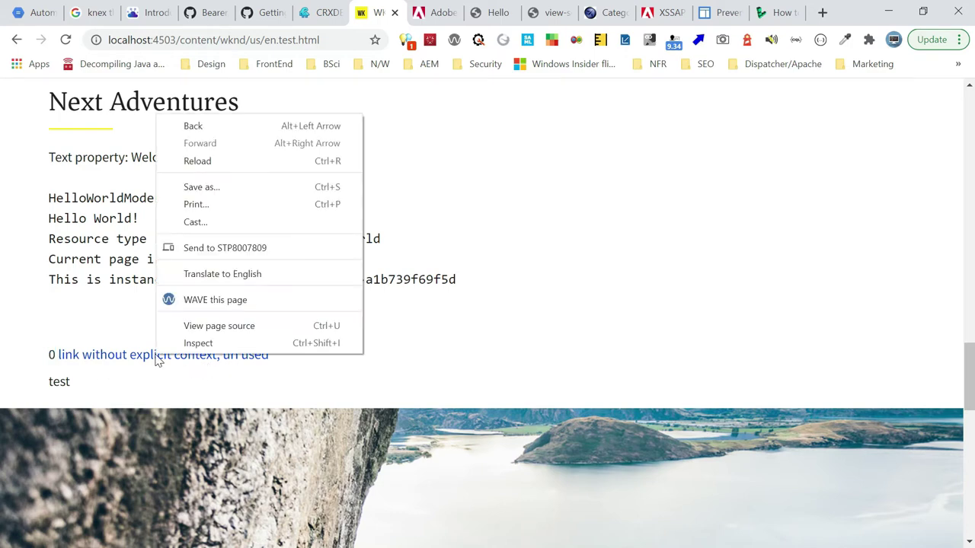
pyautogui.click(224, 347)
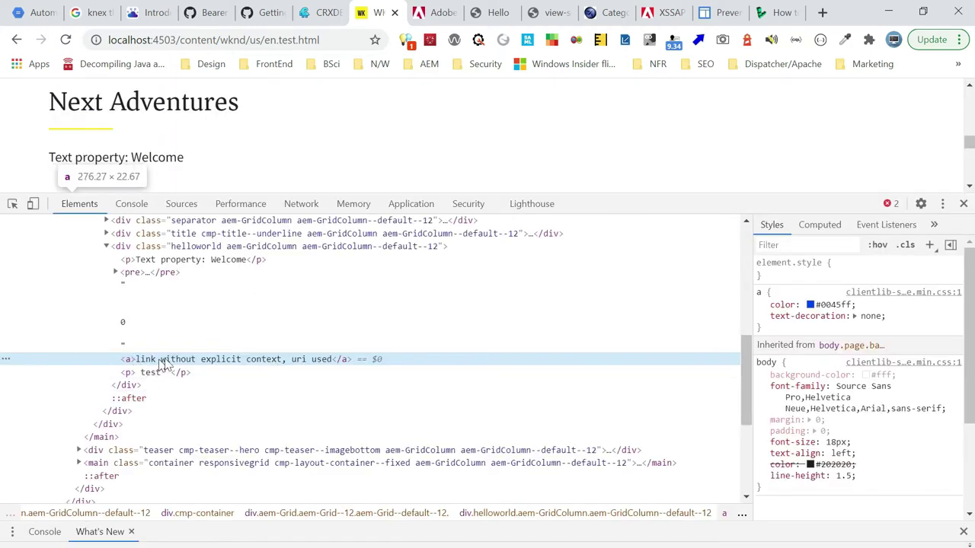
pyautogui.click(963, 204)
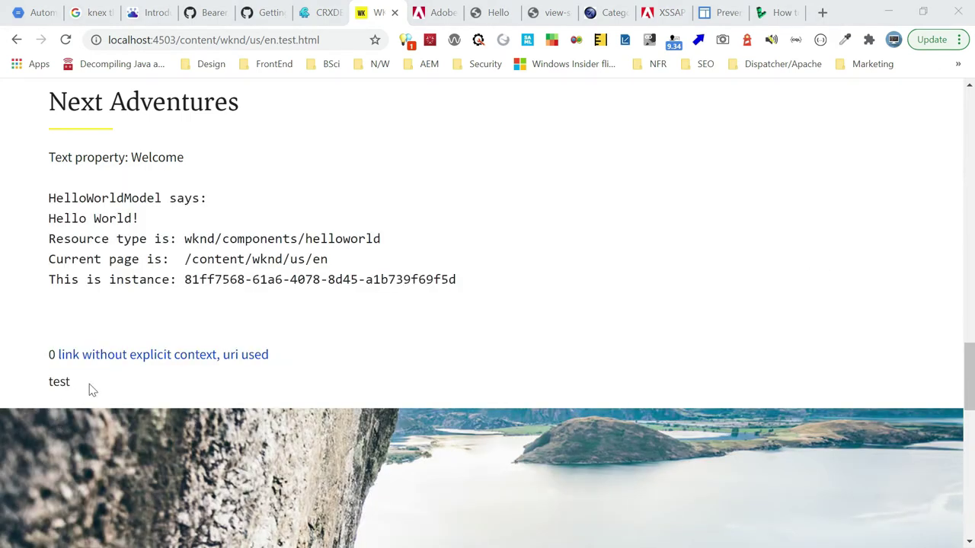
pyautogui.click(692, 174)
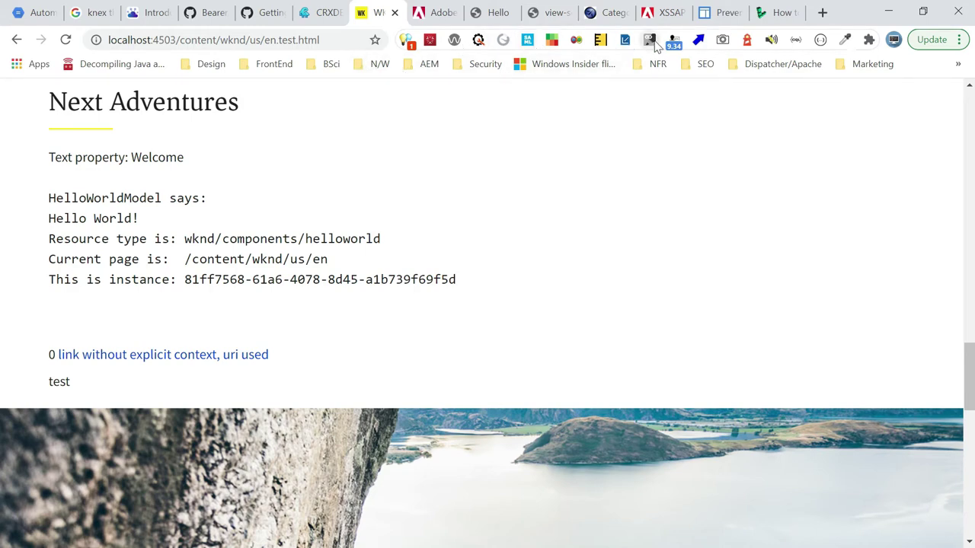
# Step: Scroll through the XSSAPI Method Summary covering filterHTML and the getValid validators
pyautogui.click(662, 15)
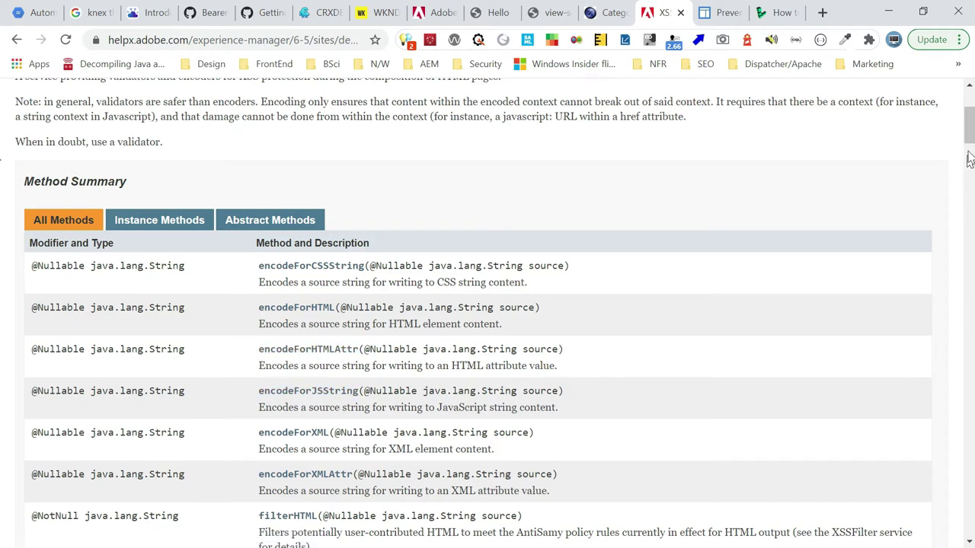
pyautogui.moveTo(970, 134); pyautogui.dragTo(970, 156)
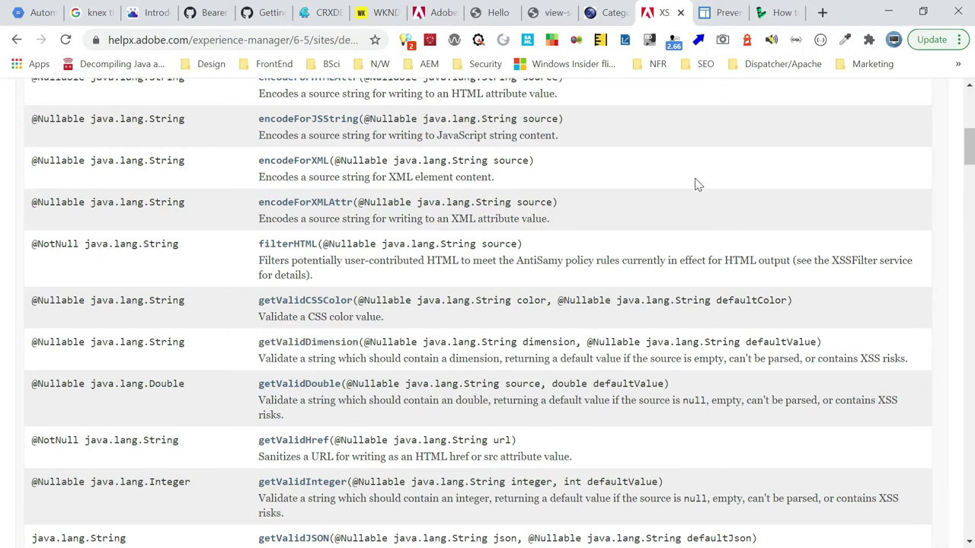
pyautogui.hotkey('alt', 'Tab')
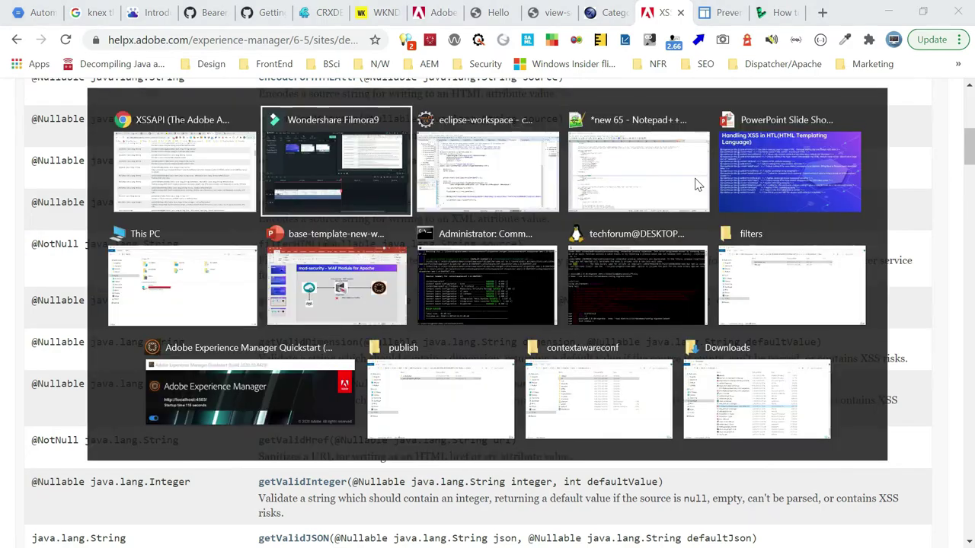
pyautogui.hotkey('alt', 'Tab')
pyautogui.click(405, 326)
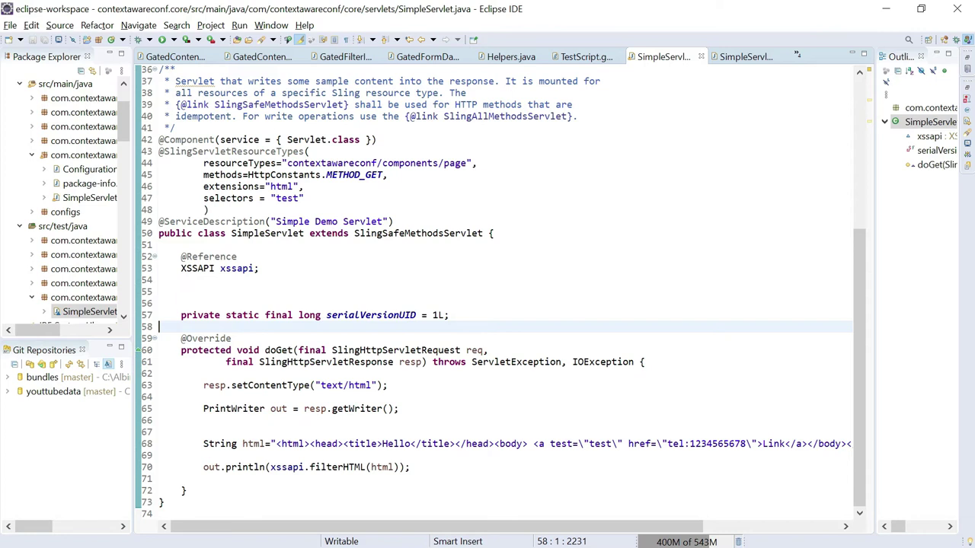
pyautogui.press('Up')
pyautogui.press('Up')
pyautogui.press('Up')
pyautogui.press('Home')
pyautogui.hotkey('shift', 'End')
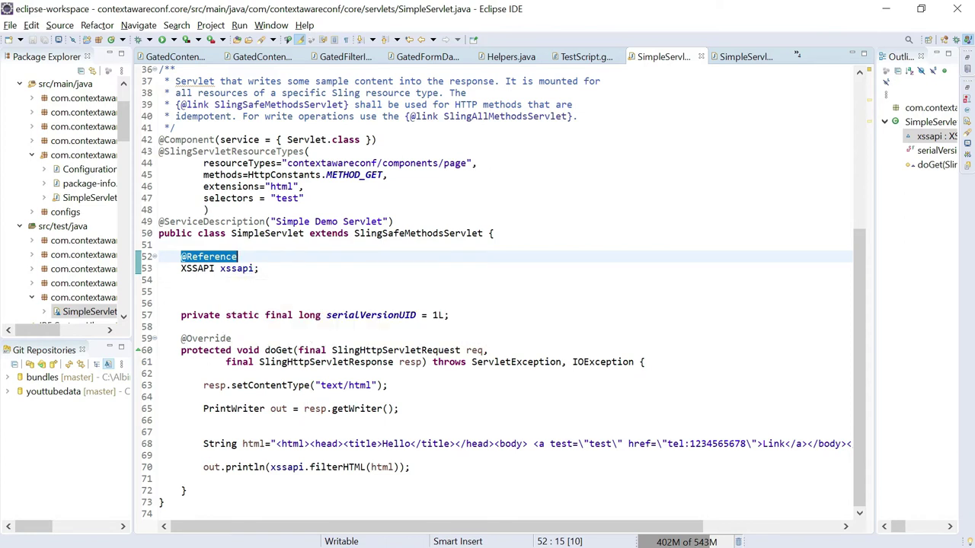
pyautogui.doubleClick(560, 444)
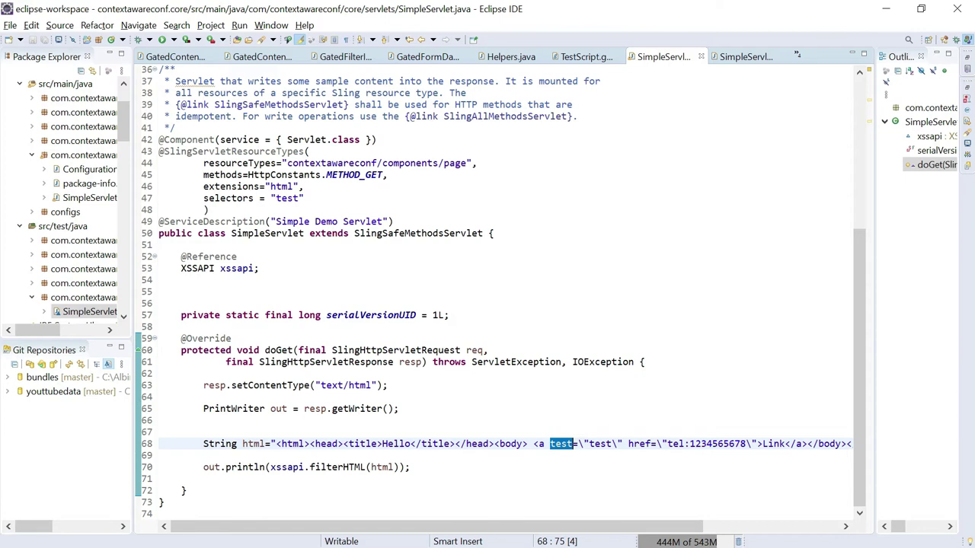
pyautogui.hotkey('alt', 'Tab')
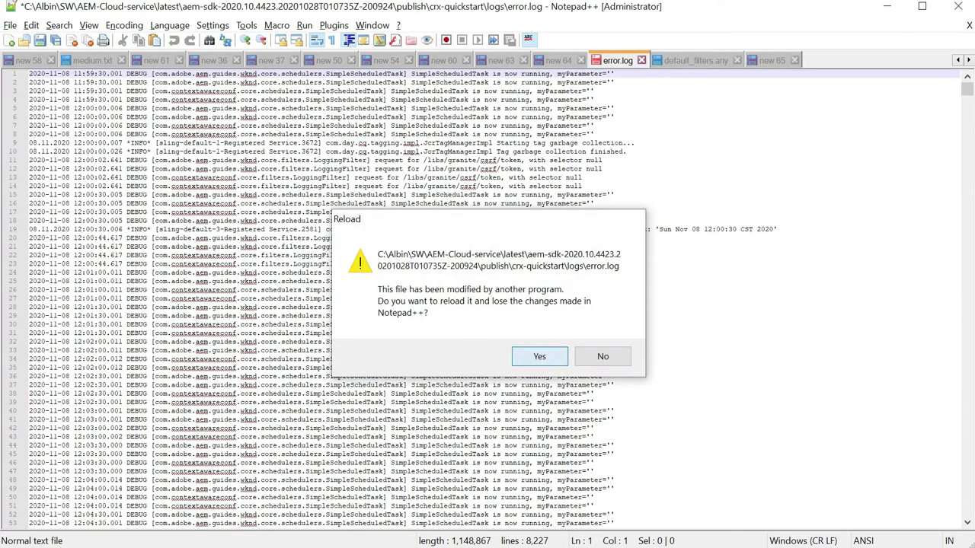
# Step: Confirm reloading the externally modified publish error.log in Notepad++
pyautogui.press('Return')
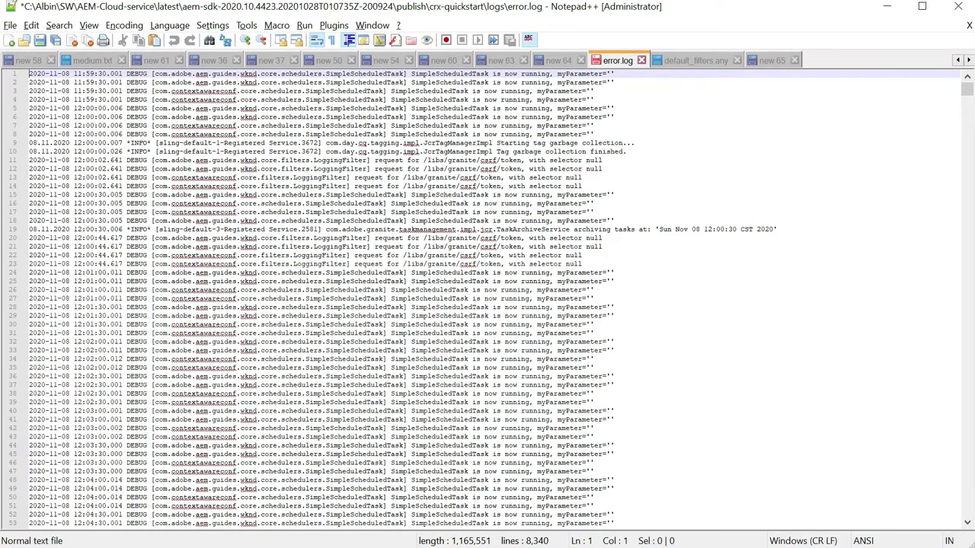
# Step: Select the default libs xssprotection config.xml, then open /apps/cq/xssprotection/config.xml in a tab
pyautogui.hotkey('alt', 'Tab')
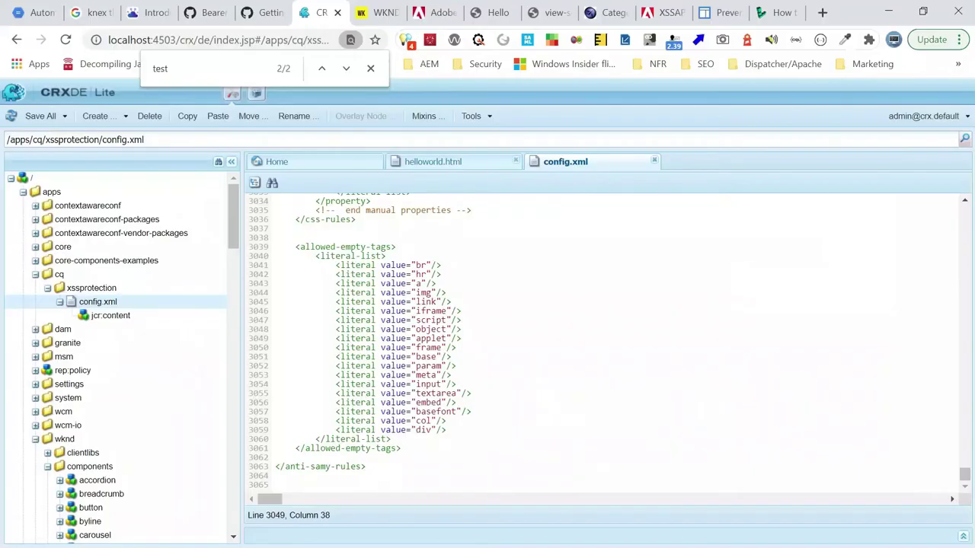
pyautogui.moveTo(234, 209)
pyautogui.mouseDown()
pyautogui.moveTo(226, 350)
pyautogui.moveTo(238, 450)
pyautogui.mouseUp()
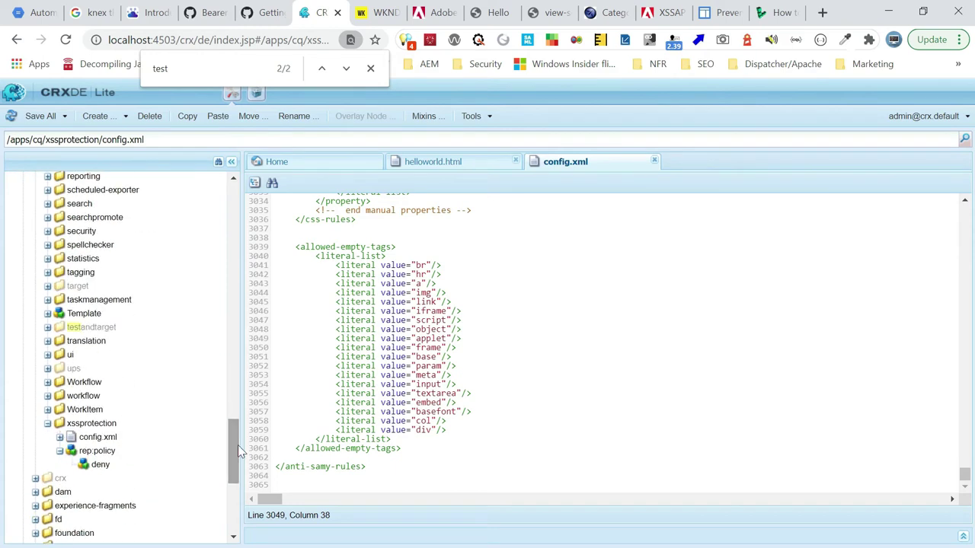
pyautogui.click(99, 437)
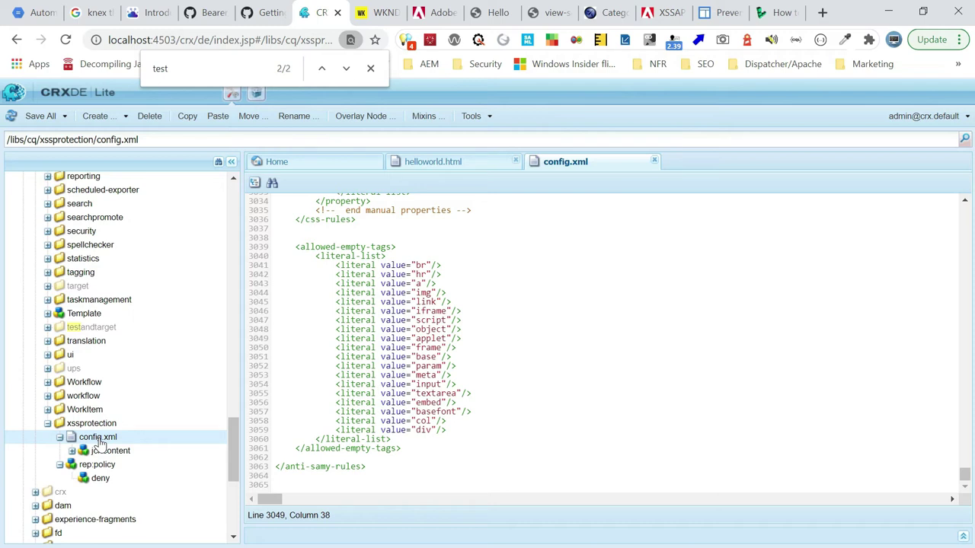
pyautogui.moveTo(233, 452); pyautogui.dragTo(239, 202)
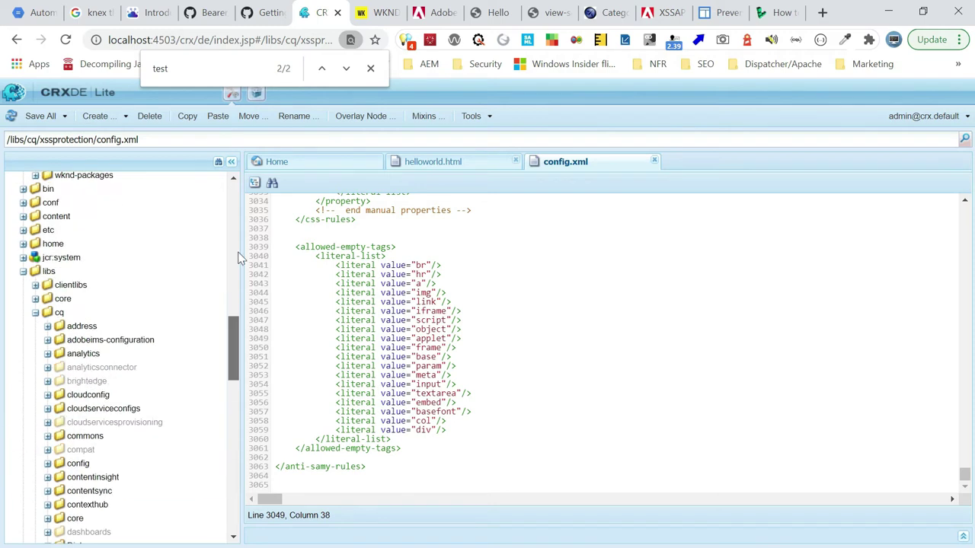
pyautogui.doubleClick(97, 302)
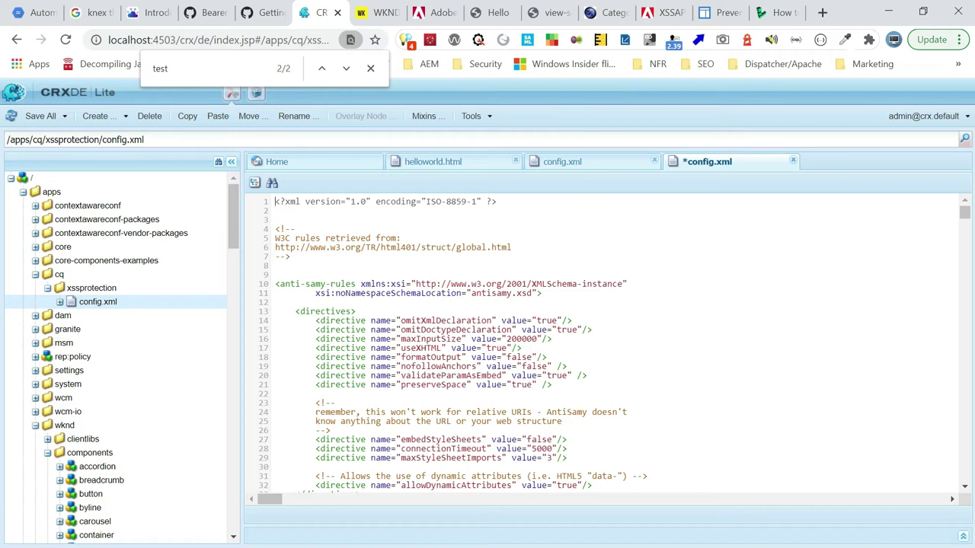
# Step: Decline the log reload and find the whitelisted test attribute on line 871 of 'new 65'
pyautogui.hotkey('alt', 'Tab')
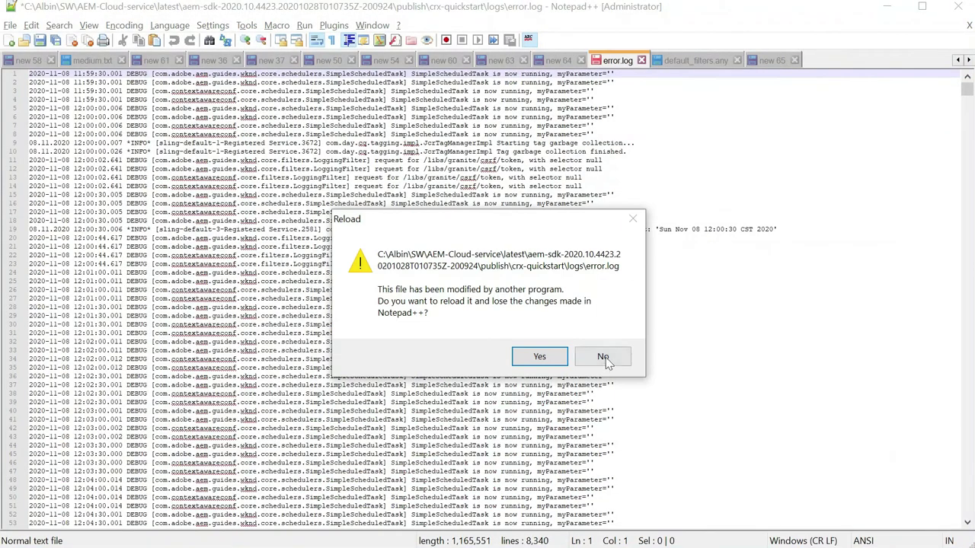
pyautogui.click(601, 355)
pyautogui.click(773, 64)
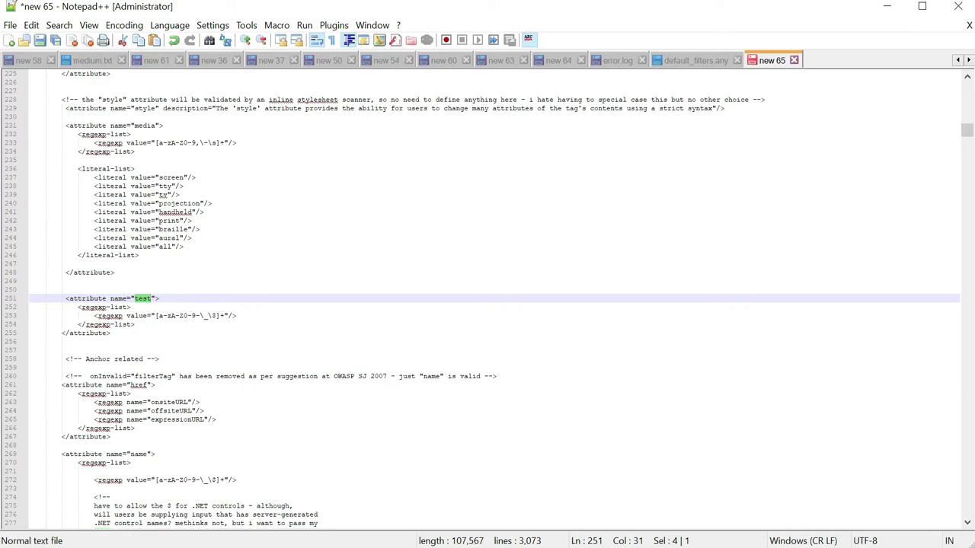
pyautogui.hotkey('ctrl', 'f')
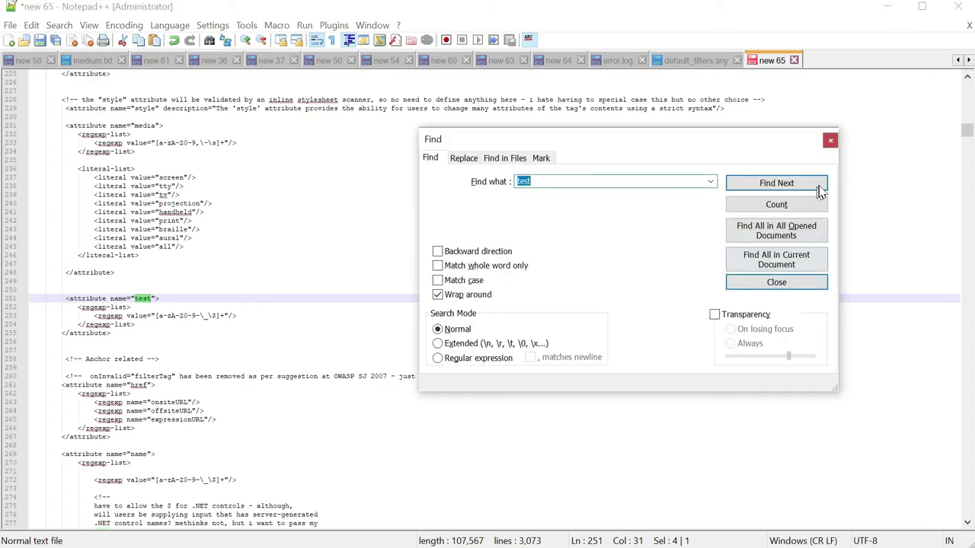
pyautogui.click(796, 187)
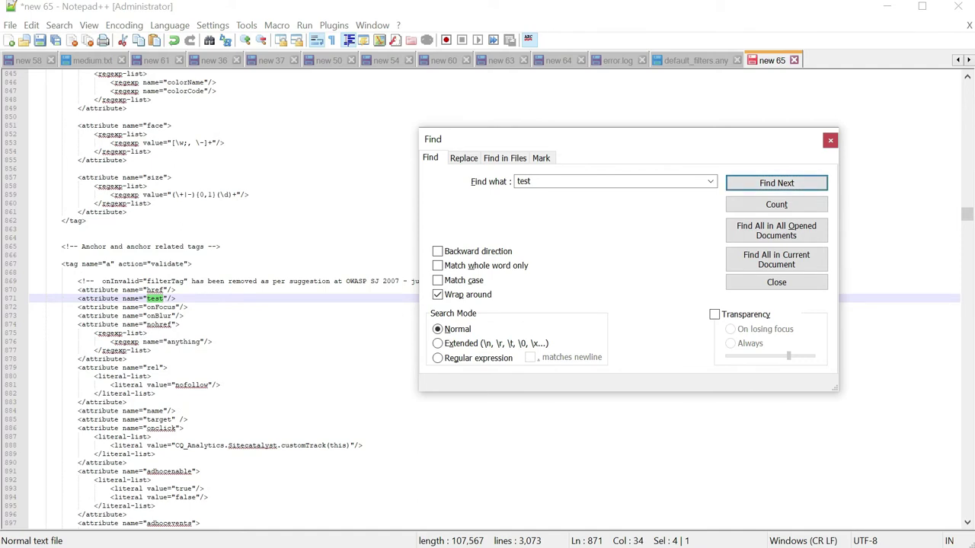
pyautogui.moveTo(62, 297); pyautogui.dragTo(177, 298)
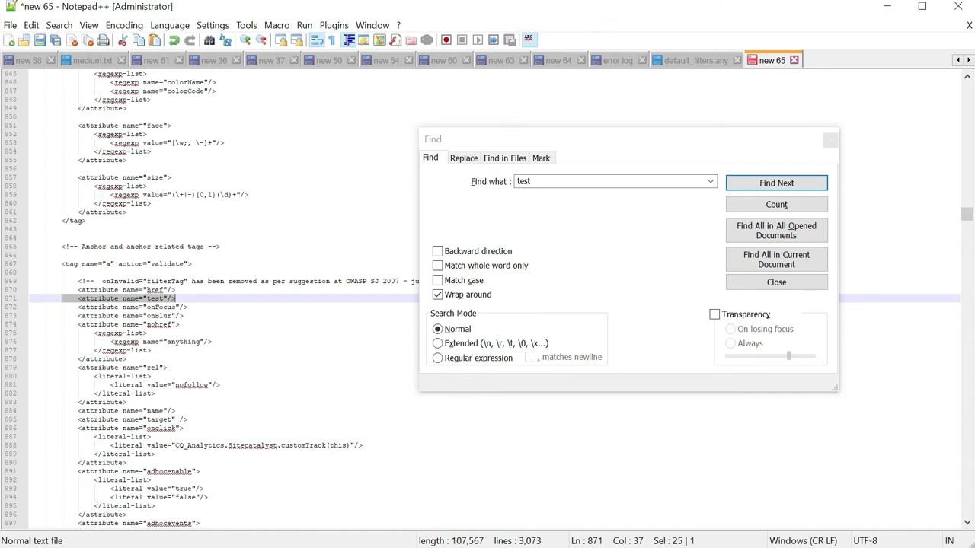
pyautogui.click(776, 281)
pyautogui.click(773, 263)
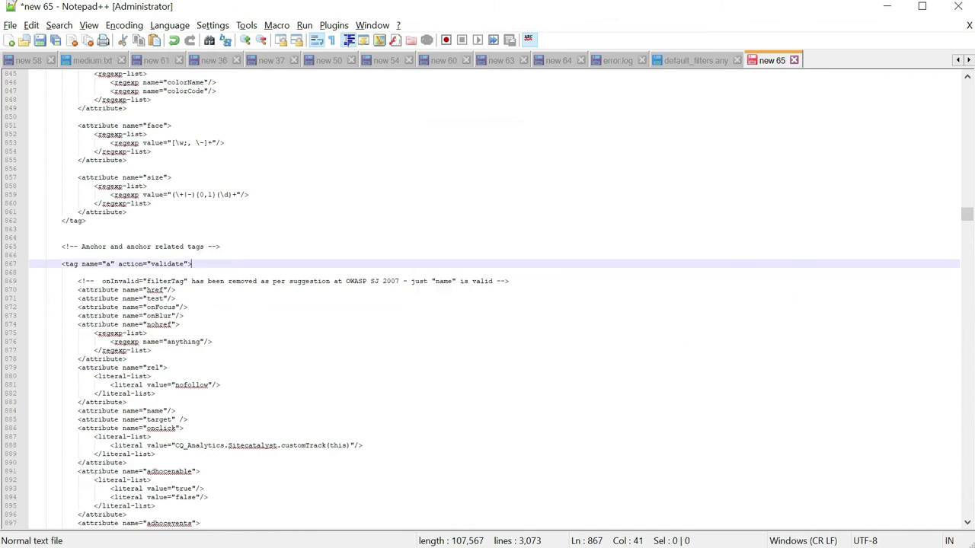
# Step: Copy the edited AntiSamy rules from Notepad++ over the apps config.xml and save it
pyautogui.hotkey('ctrl', 'a')
pyautogui.hotkey('alt', 'Tab')
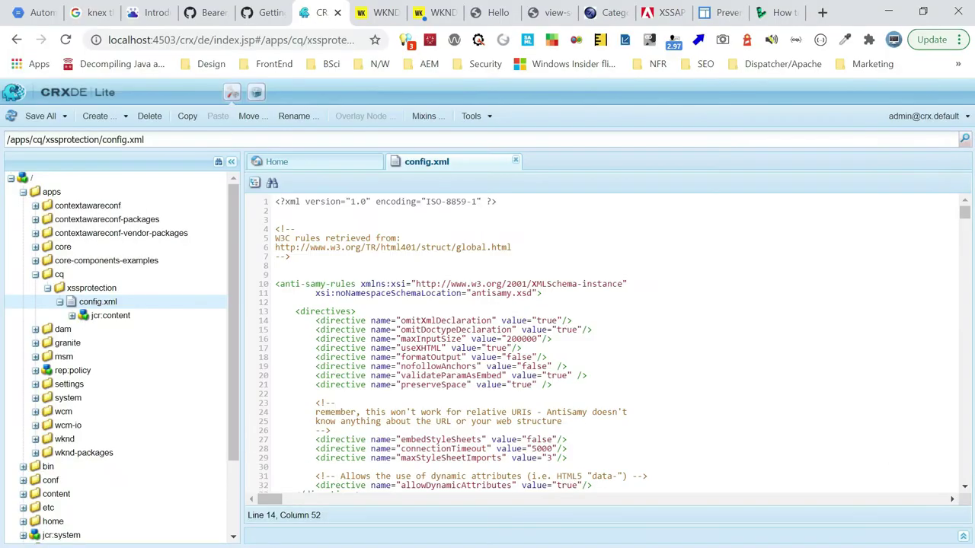
pyautogui.click(524, 258)
pyautogui.hotkey('ctrl', 'a')
pyautogui.hotkey('ctrl', 'v')
pyautogui.hotkey('ctrl', 'v')
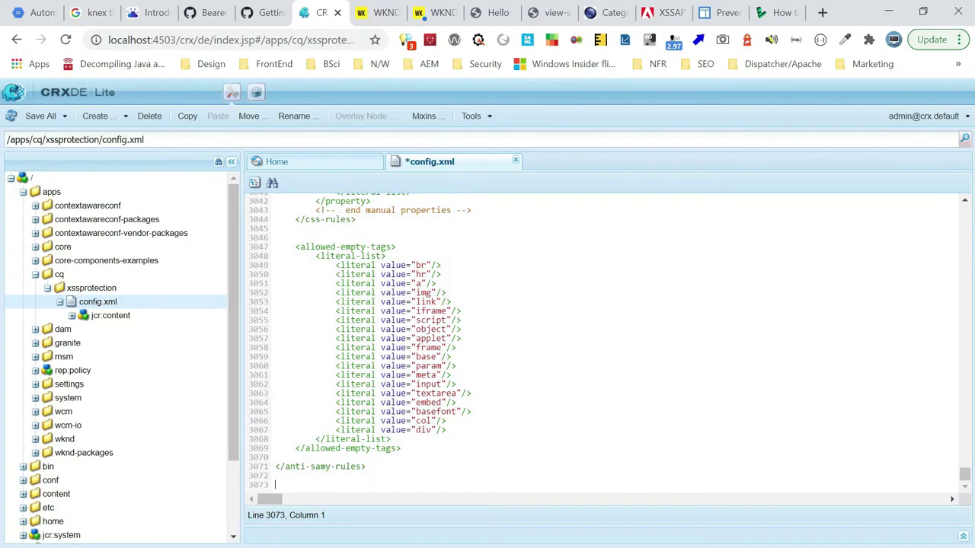
pyautogui.hotkey('ctrl', 's')
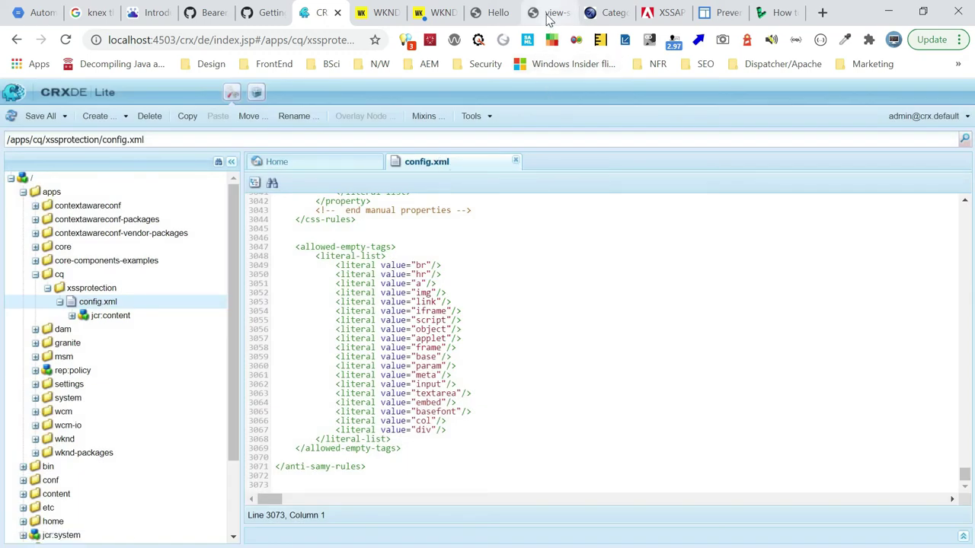
pyautogui.click(548, 14)
# Step: Reload the servlet's view-source and confirm the link keeps test="test"
pyautogui.click(300, 39)
pyautogui.press('Return')
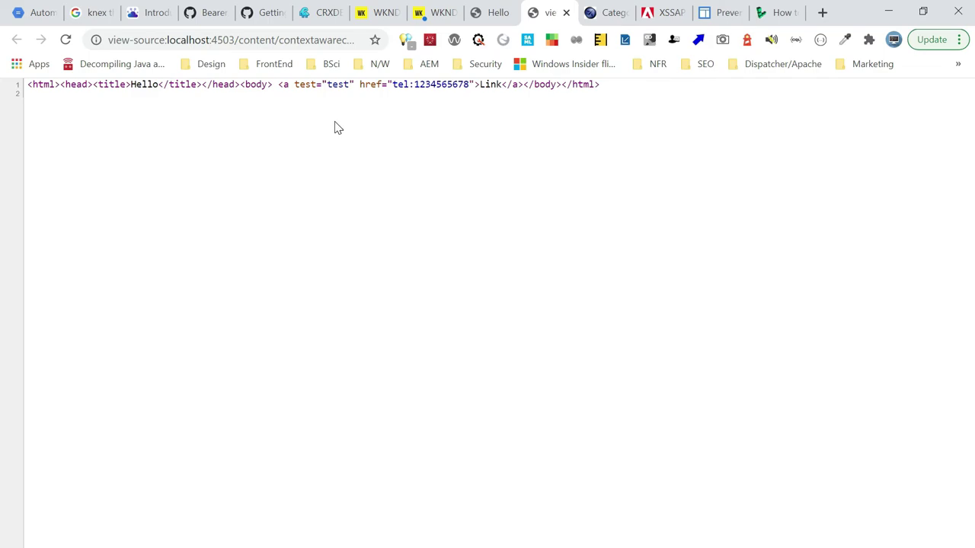
pyautogui.hotkey('alt', 'Tab')
pyautogui.hotkey('alt', 'Tab')
pyautogui.hotkey('alt', 'Tab')
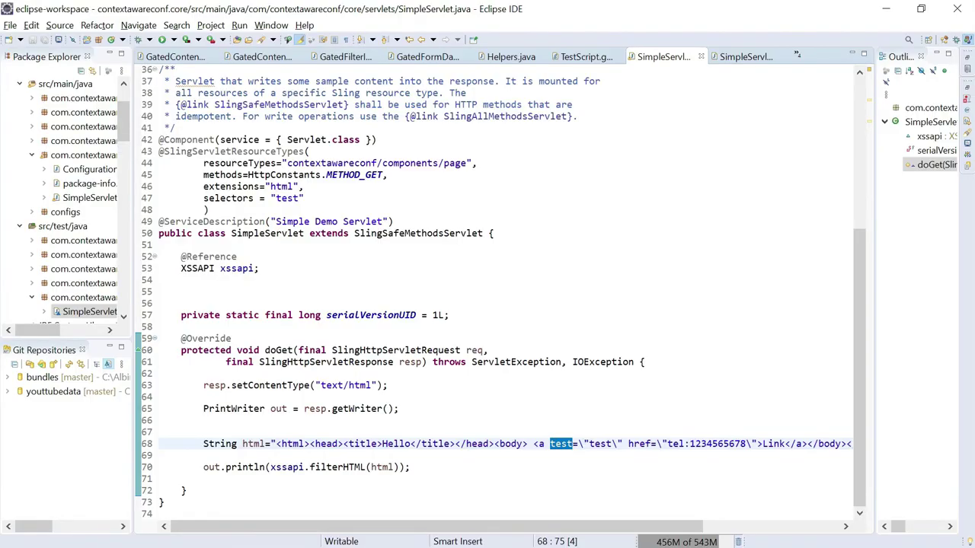
# Step: Highlight the xssapi.filterHTML call on line 70 of SimpleServlet.java
pyautogui.doubleClick(337, 467)
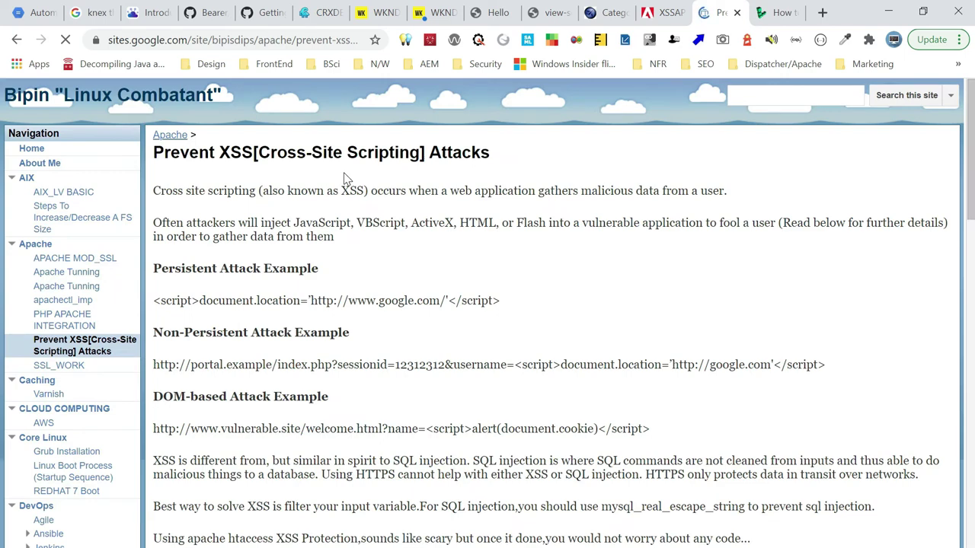
# Step: Scroll the Prevent XSS article down to the RewriteCond QUERY_STRING rules blocking script, iframe and TRACE
pyautogui.scroll(-3, 345, 178)
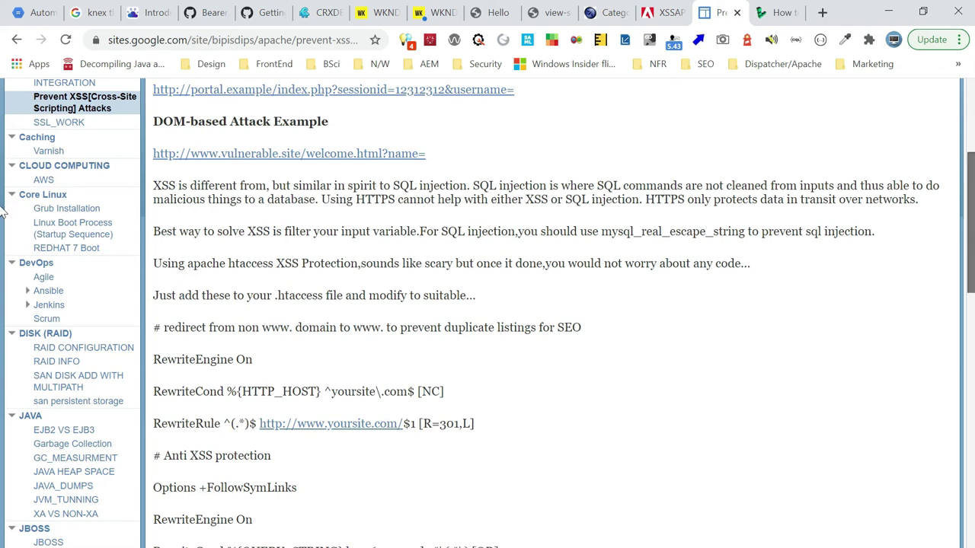
pyautogui.scroll(-1, 345, 178)
pyautogui.scroll(-3, 344, 178)
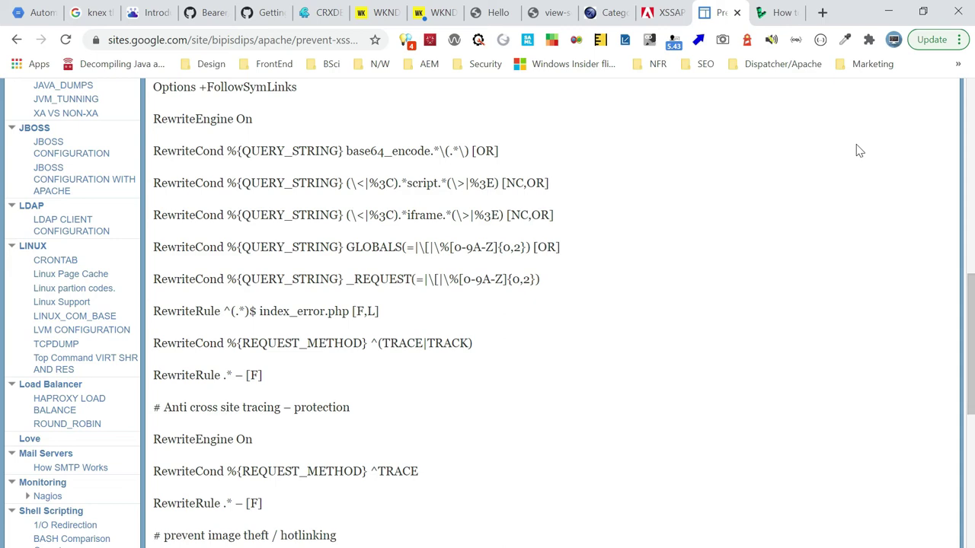
# Step: Switch to Notepad++ to review the default_filters.any dispatcher filter file
pyautogui.hotkey('alt', 'Tab')
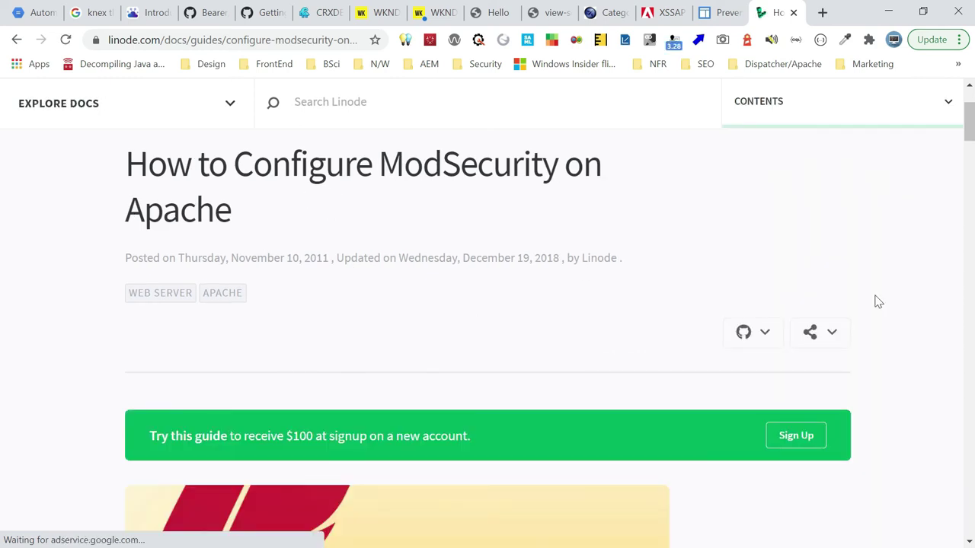
# Step: Scroll the Linode ModSecurity guide down to its Introduction section
pyautogui.scroll(-2, 398, 222)
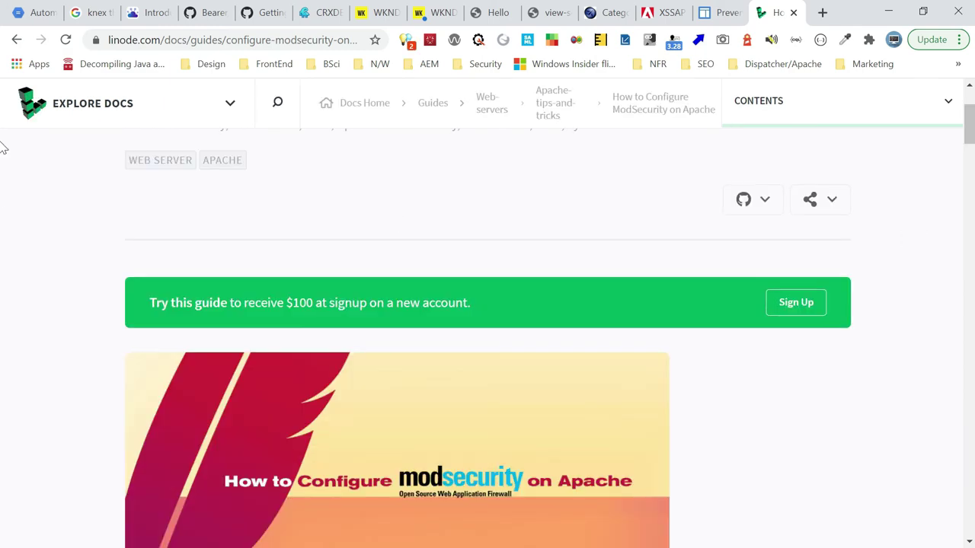
pyautogui.moveTo(970, 124); pyautogui.dragTo(972, 169)
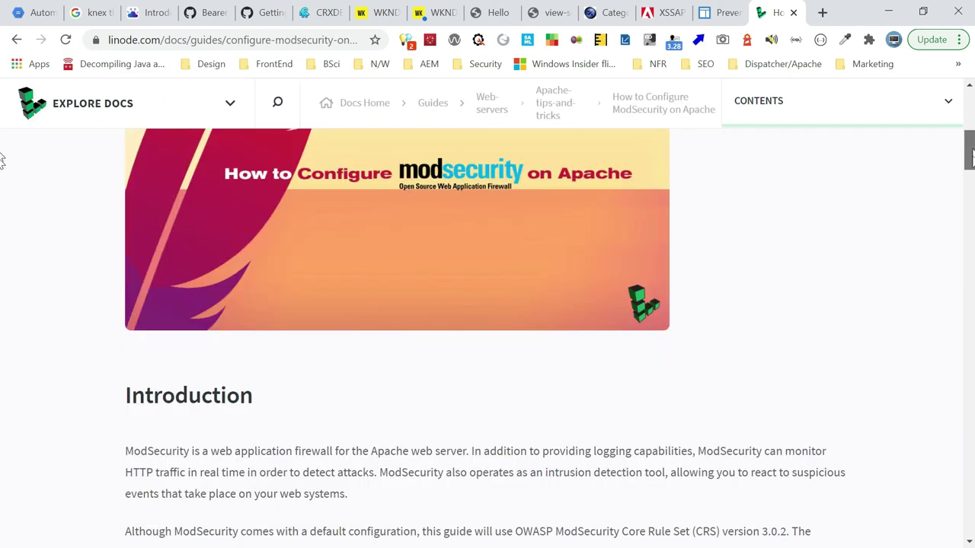